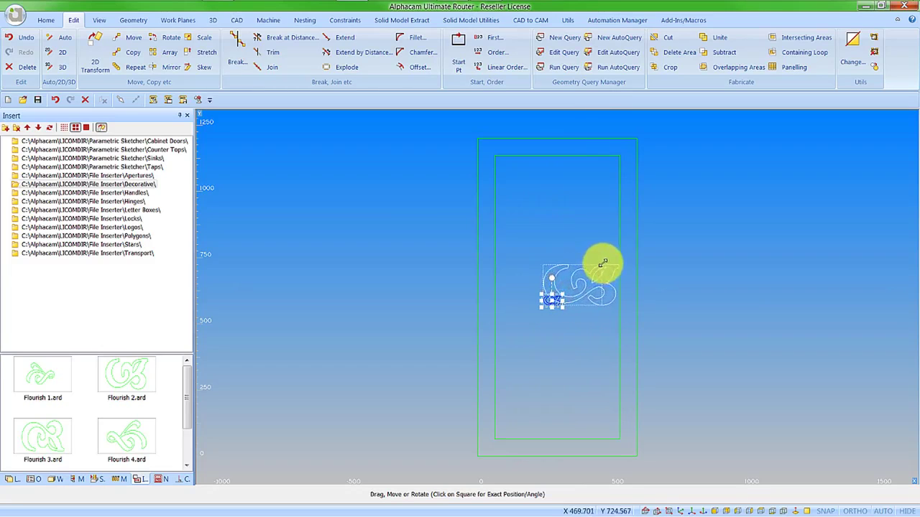
# Rotate the inserted flourish by exactly 90 degrees
pyautogui.click(585, 242)
pyautogui.write('90')
pyautogui.press('Return')
# Move and stretch the rotated flourish until it nearly fills the door's inner rectangle
pyautogui.moveTo(559, 242); pyautogui.dragTo(535, 207)
pyautogui.moveTo(568, 259); pyautogui.dragTo(554, 287)
pyautogui.moveTo(557, 218); pyautogui.dragTo(561, 163)
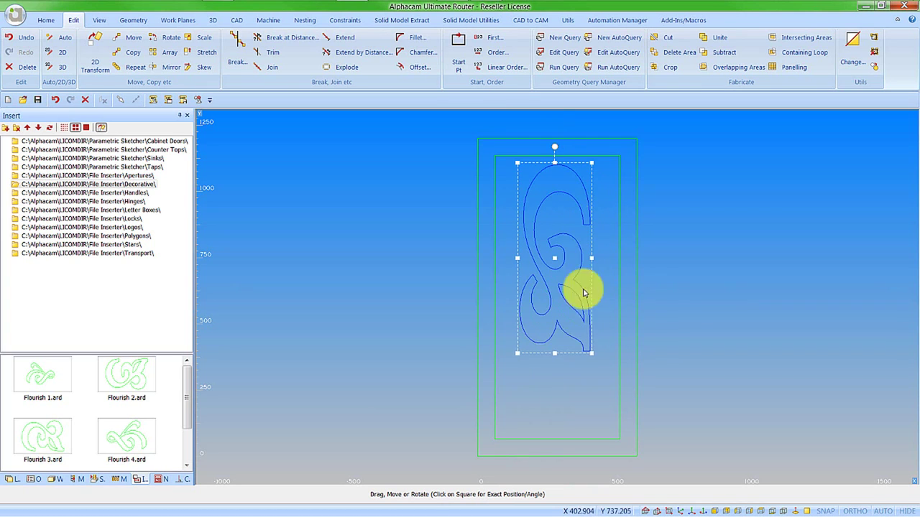
pyautogui.moveTo(591, 353); pyautogui.dragTo(608, 427)
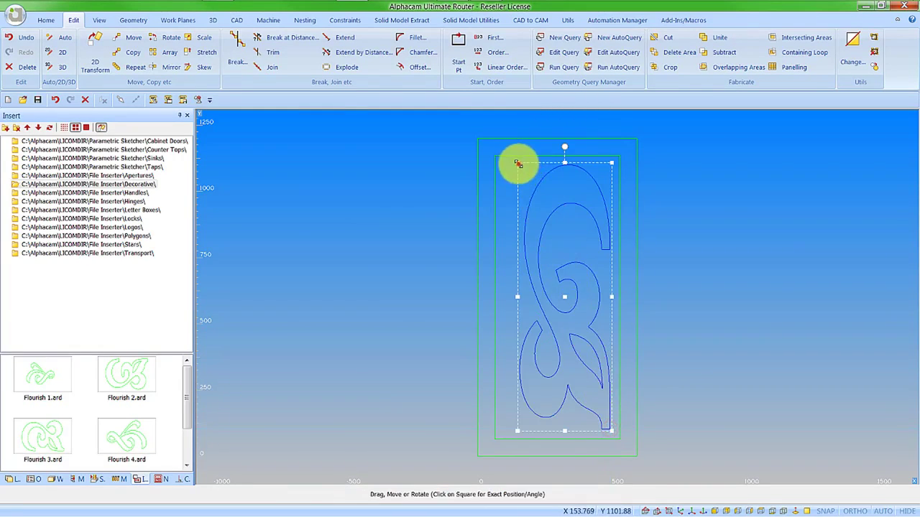
pyautogui.moveTo(514, 162); pyautogui.dragTo(503, 166)
pyautogui.click(668, 329)
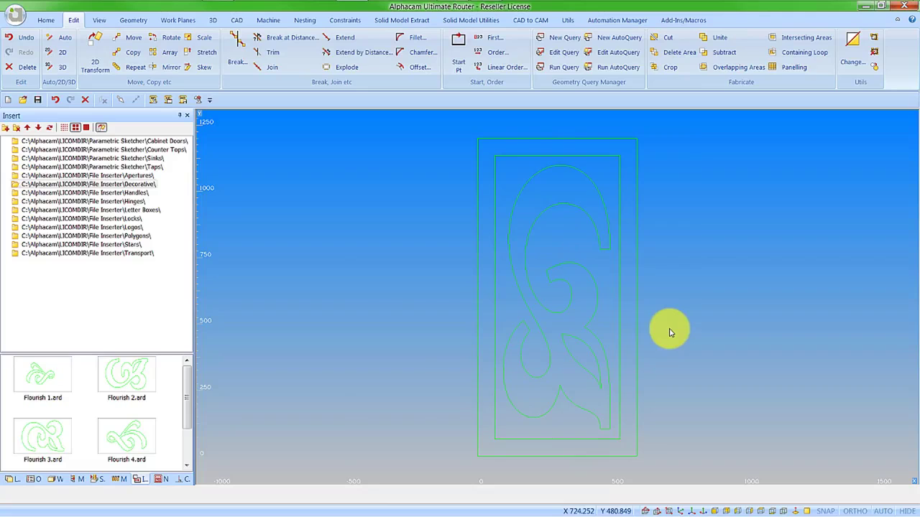
# Start a new drawing and add the folder Alphacam 2016 R1\Parts\#5 File Inserter to the insert folder list
pyautogui.click(7, 99)
pyautogui.click(7, 130)
pyautogui.click(396, 228)
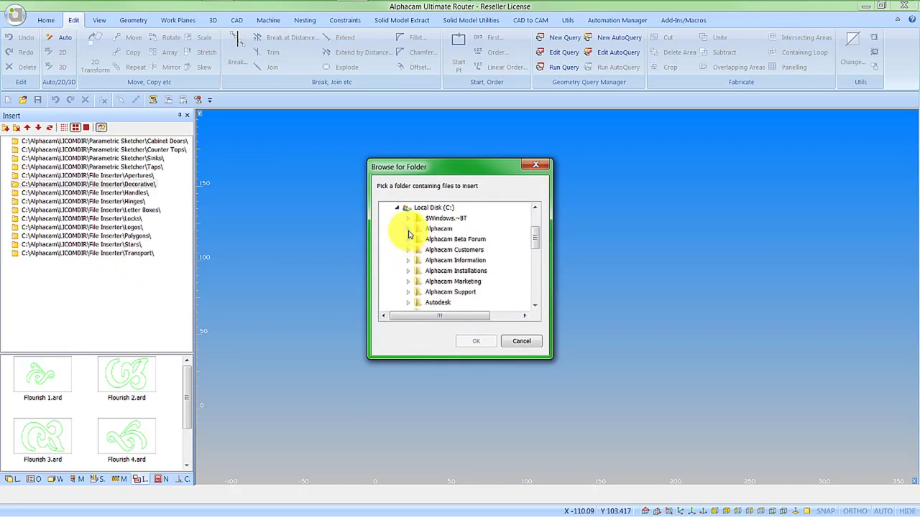
pyautogui.click(408, 228)
pyautogui.click(418, 249)
pyautogui.click(430, 220)
pyautogui.click(491, 291)
pyautogui.click(479, 343)
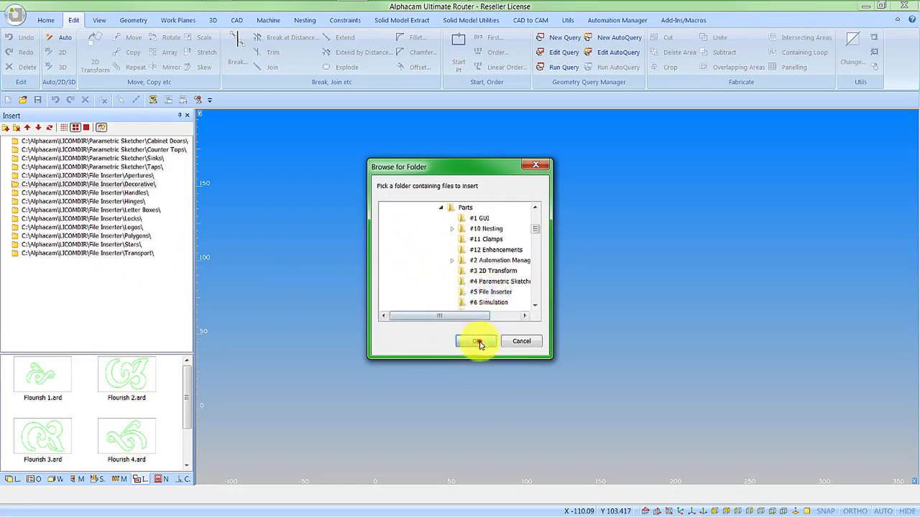
# Insert #1 Door Blank.aeps from the added folder with its corner at the origin
pyautogui.click(47, 386)
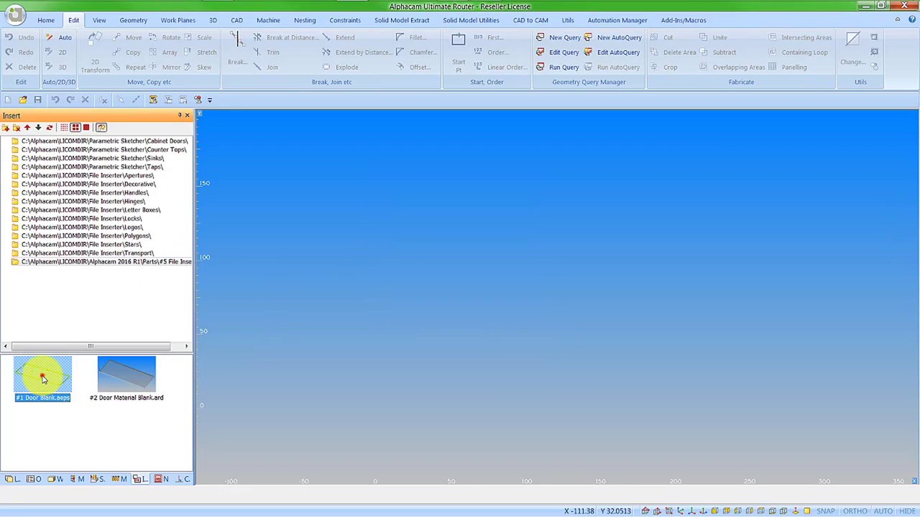
pyautogui.moveTo(43, 379)
pyautogui.mouseDown()
pyautogui.moveTo(338, 303)
pyautogui.moveTo(402, 271)
pyautogui.mouseUp()
pyautogui.click(330, 355)
pyautogui.click(502, 496)
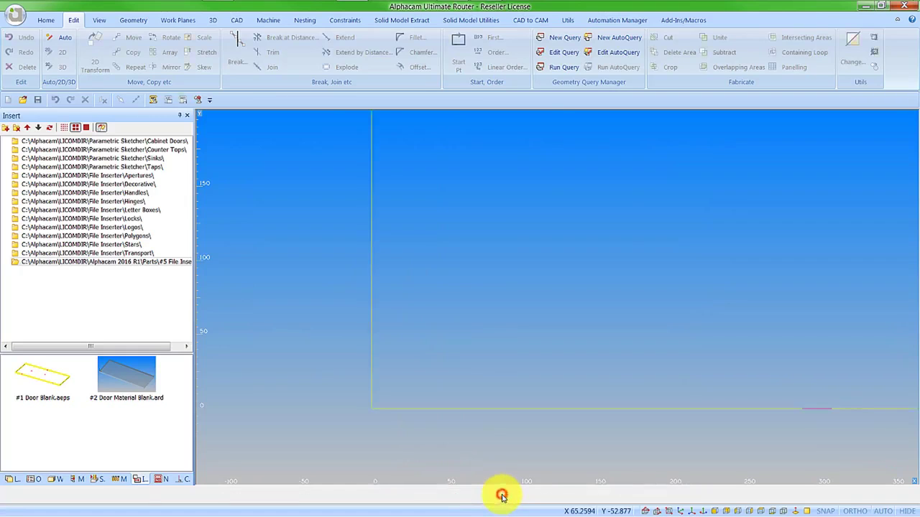
pyautogui.click(679, 511)
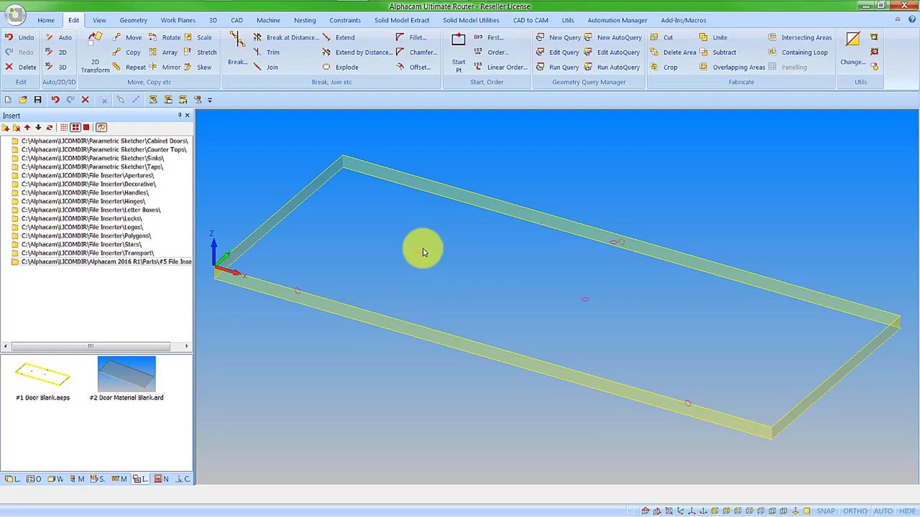
# Activate the door face work plane and insert the Diamond.ard aperture at the centre of the circle marker nearest the origin end
pyautogui.click(57, 480)
pyautogui.click(35, 150)
pyautogui.click(137, 480)
pyautogui.click(138, 177)
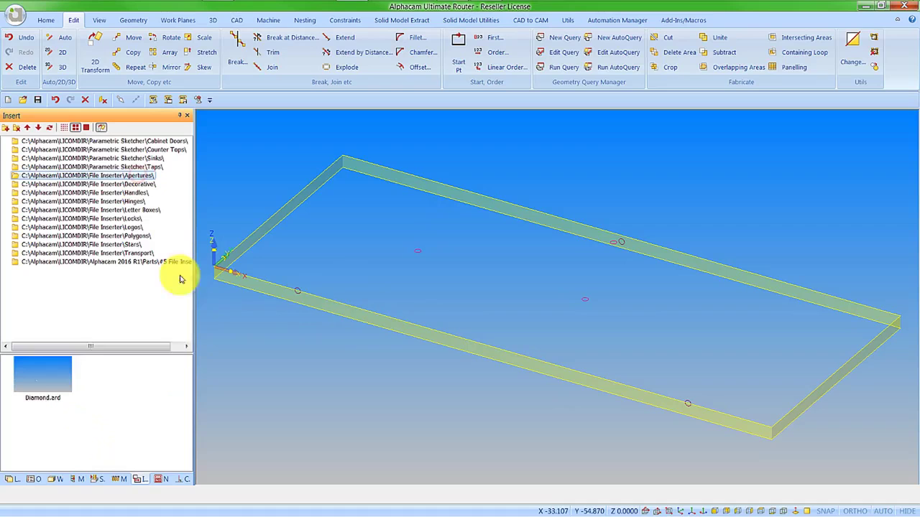
pyautogui.moveTo(43, 382); pyautogui.dragTo(380, 256)
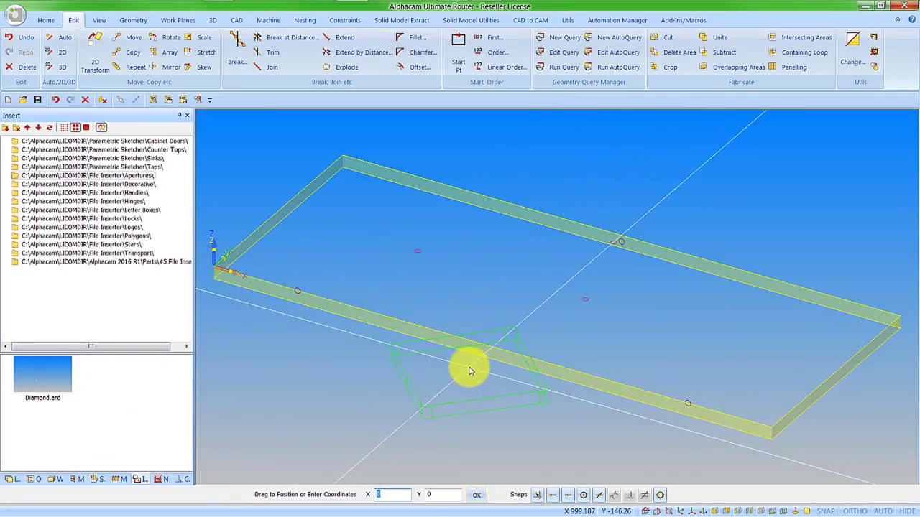
pyautogui.click(585, 496)
pyautogui.click(420, 257)
pyautogui.click(413, 295)
# Insert the handle from the Handles folder at the centre of the face circle beside the door's far long edge
pyautogui.click(143, 194)
pyautogui.moveTo(44, 375); pyautogui.dragTo(611, 249)
pyautogui.scroll(3, 614, 244)
pyautogui.click(618, 239)
pyautogui.scroll(-4, 485, 299)
pyautogui.rightClick(471, 355)
# Insert Standard Letter Box.ard at the centre of the circle marker in the middle of the door face
pyautogui.scroll(-3, 468, 345)
pyautogui.click(150, 211)
pyautogui.moveTo(58, 366); pyautogui.dragTo(458, 359)
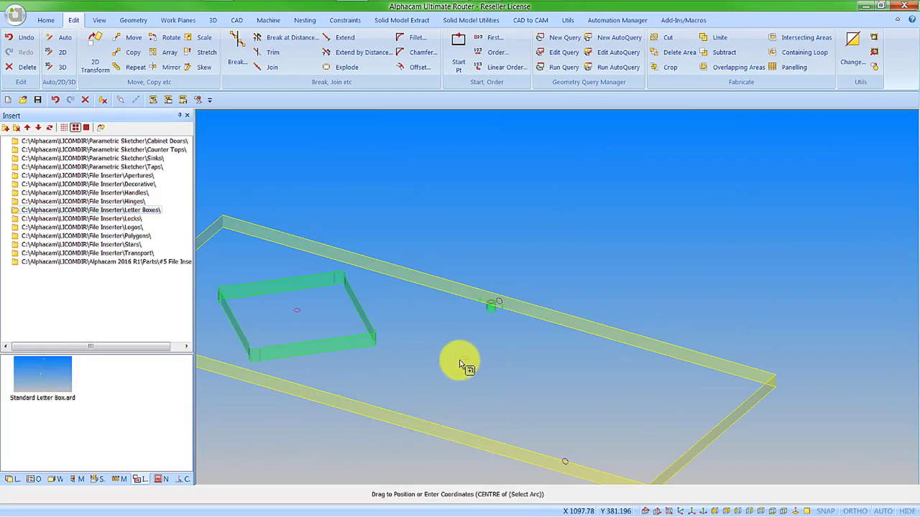
pyautogui.click(490, 353)
pyautogui.scroll(-2, 492, 353)
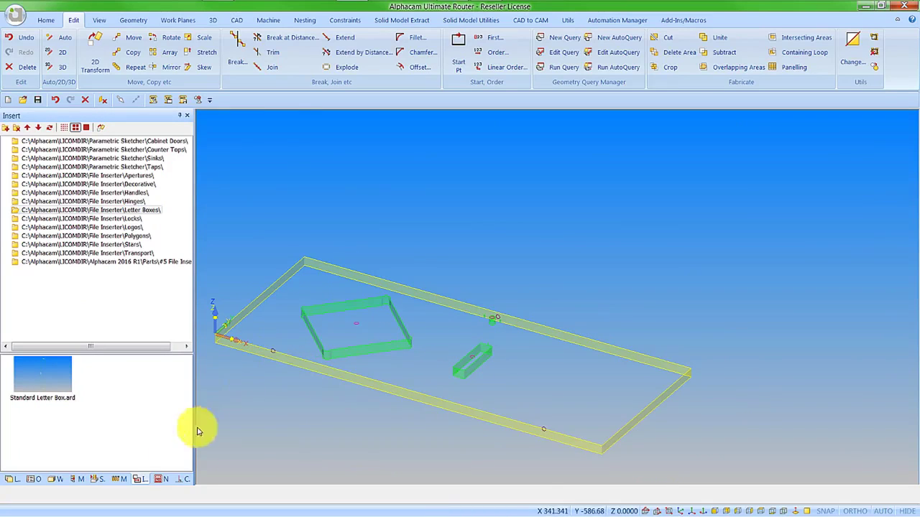
# Activate the near long edge's work plane and insert a hinge at the centre of the edge circle closest to the origin
pyautogui.click(56, 479)
pyautogui.click(138, 480)
pyautogui.click(127, 201)
pyautogui.moveTo(41, 376); pyautogui.dragTo(252, 350)
pyautogui.scroll(5, 258, 353)
pyautogui.click(309, 357)
# Insert a second hinge at the centre of the other circle on the door's near long edge
pyautogui.moveTo(41, 375); pyautogui.dragTo(370, 437)
pyautogui.scroll(-5, 395, 453)
pyautogui.scroll(5, 503, 456)
pyautogui.click(513, 434)
pyautogui.scroll(-5, 422, 441)
# Activate the far long edge's work plane and insert Standard Lock.ard at the centre of the circle on that edge
pyautogui.click(56, 479)
pyautogui.click(36, 167)
pyautogui.click(136, 480)
pyautogui.click(126, 222)
pyautogui.moveTo(37, 370); pyautogui.dragTo(396, 335)
pyautogui.scroll(3, 408, 329)
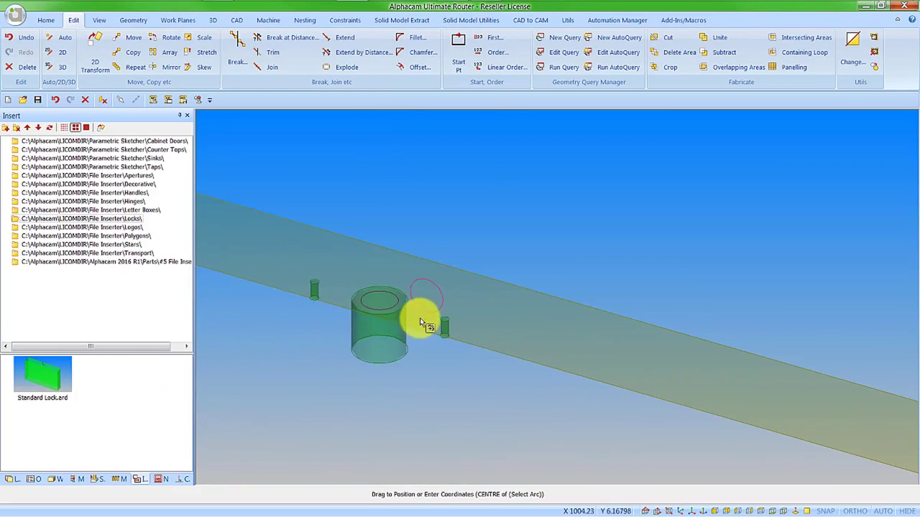
pyautogui.click(424, 316)
pyautogui.rightClick(407, 439)
pyautogui.click(446, 414)
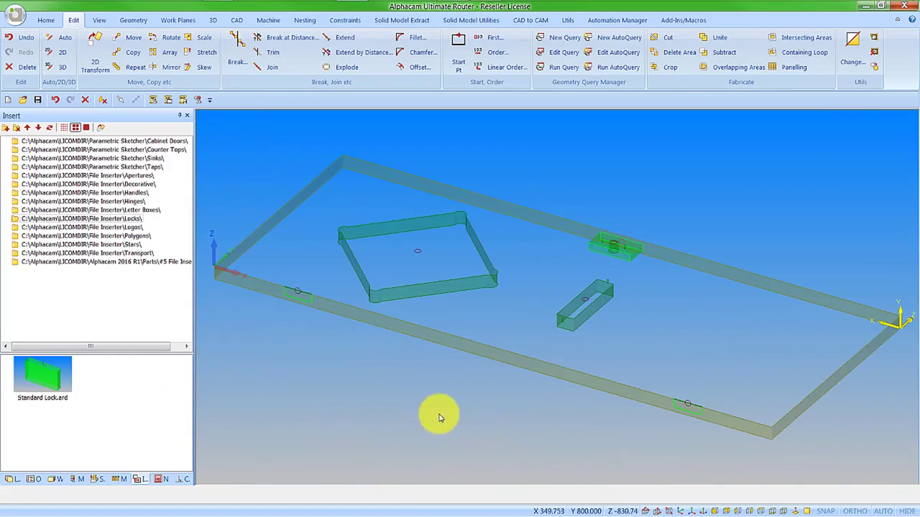
# Cancel the active work plane and apply the saved machining style to the door geometry
pyautogui.click(104, 102)
pyautogui.click(77, 479)
pyautogui.click(7, 141)
pyautogui.click(15, 149)
pyautogui.rightClick(57, 184)
pyautogui.click(108, 191)
# Insert #2 Door Material Blank.ard from the #5 File Inserter folder at the default coordinates
pyautogui.click(140, 479)
pyautogui.click(89, 265)
pyautogui.moveTo(127, 376); pyautogui.dragTo(319, 313)
pyautogui.click(475, 495)
# Run the solid simulation of the door machining and raise the simulation speed almost to maximum
pyautogui.click(98, 480)
pyautogui.click(63, 129)
pyautogui.click(85, 129)
pyautogui.moveTo(97, 149); pyautogui.dragTo(175, 149)
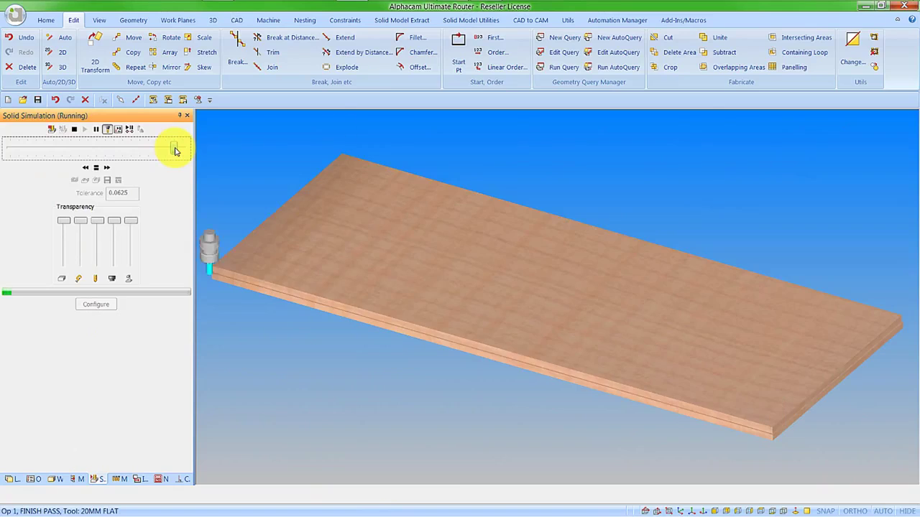